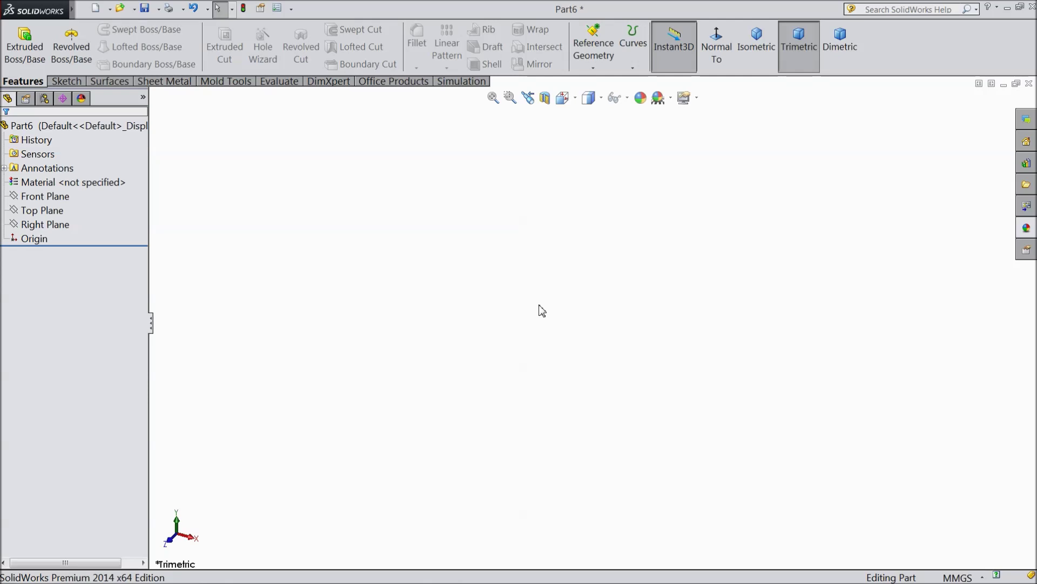
- Toggle visibility of the Front, Top and Right planes, then pick the Top Plane
click(59, 197)
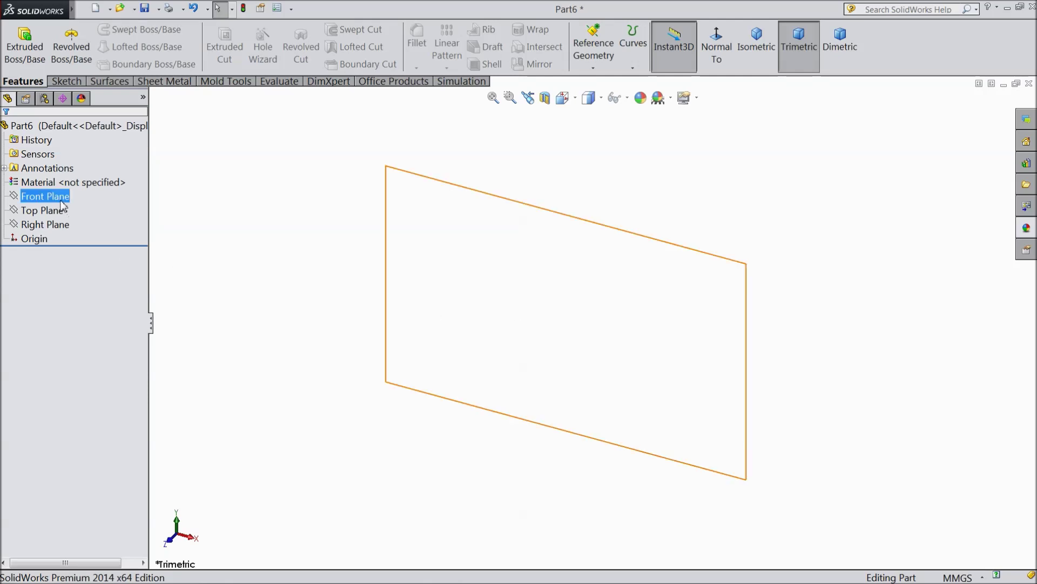
click(34, 209)
ctrl+click(34, 225)
click(34, 225)
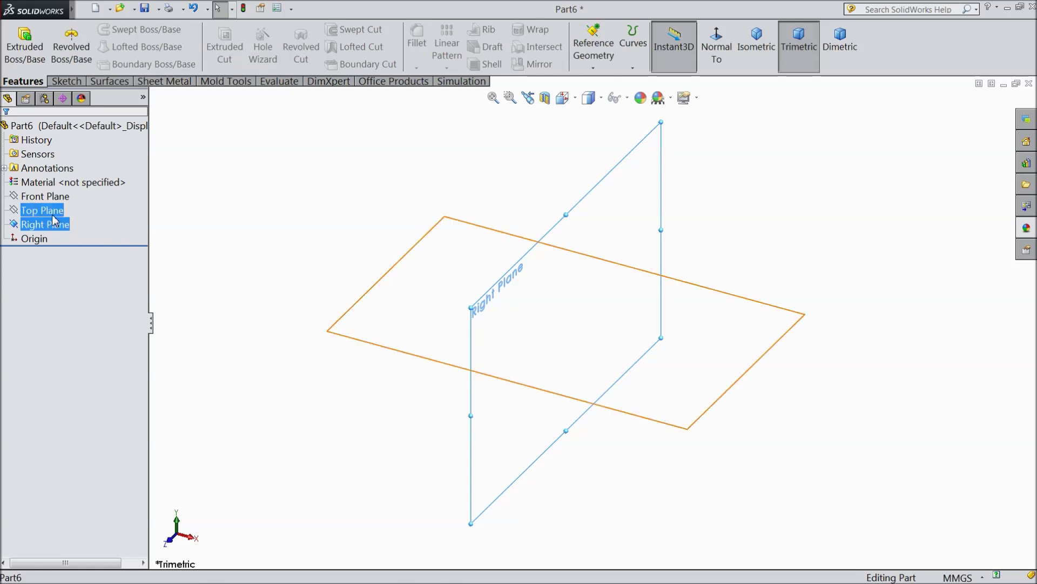
click(52, 212)
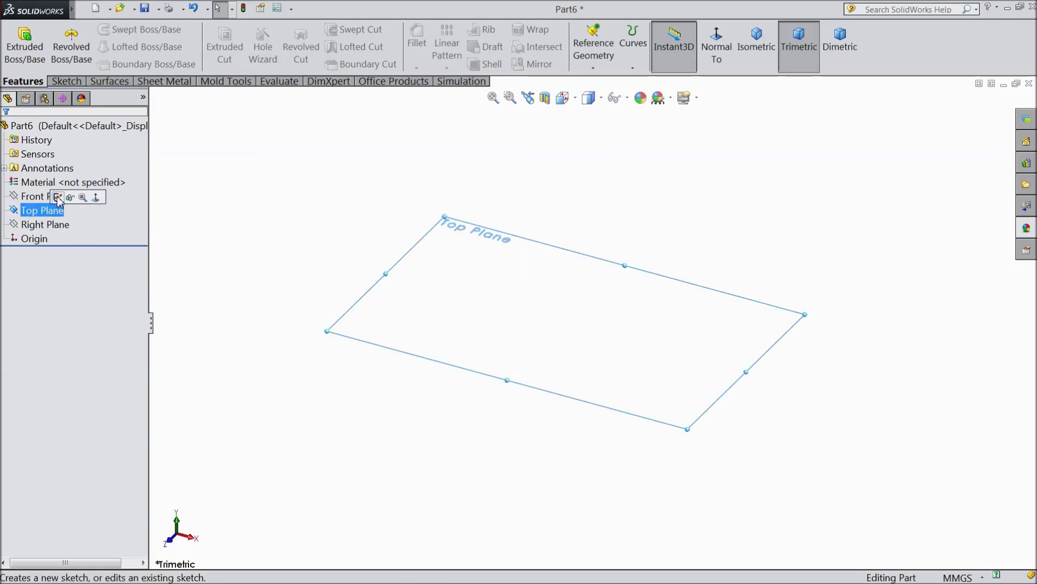
- Sketch a circle of about 55 mm radius centred on the origin on the Top Plane, then exit the sketch
click(58, 196)
click(84, 82)
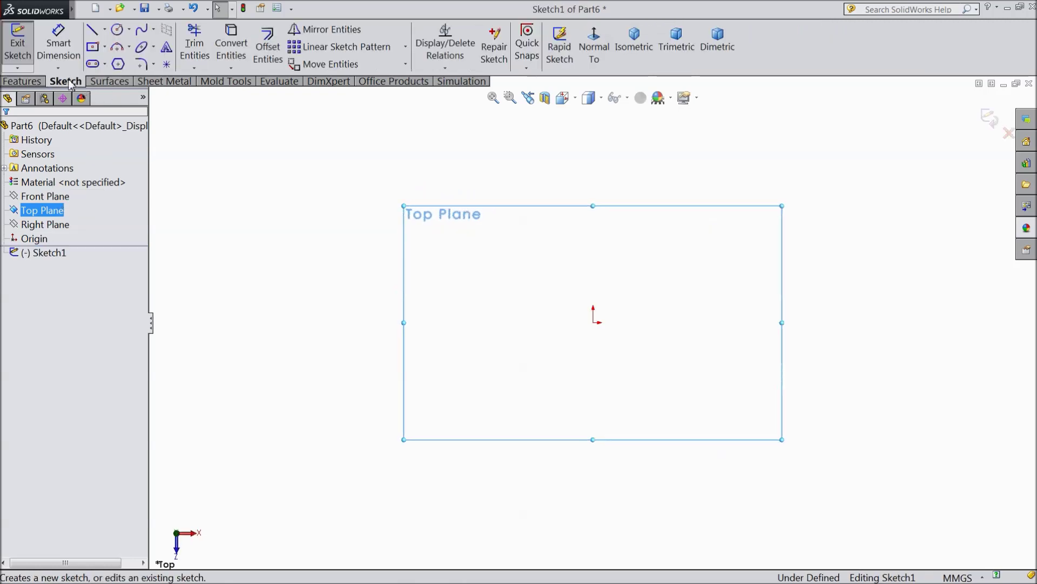
click(117, 29)
click(593, 322)
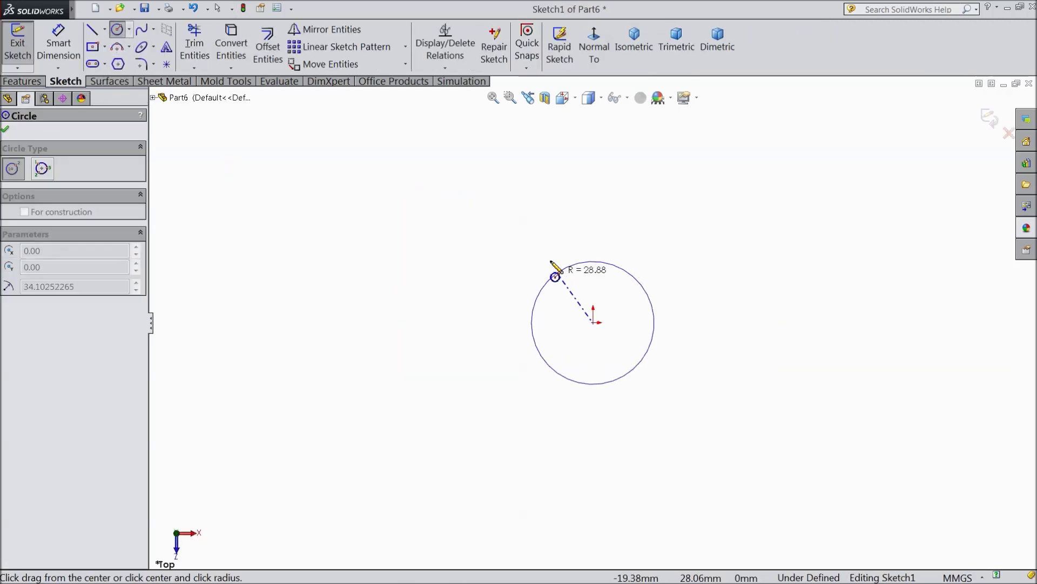
click(524, 228)
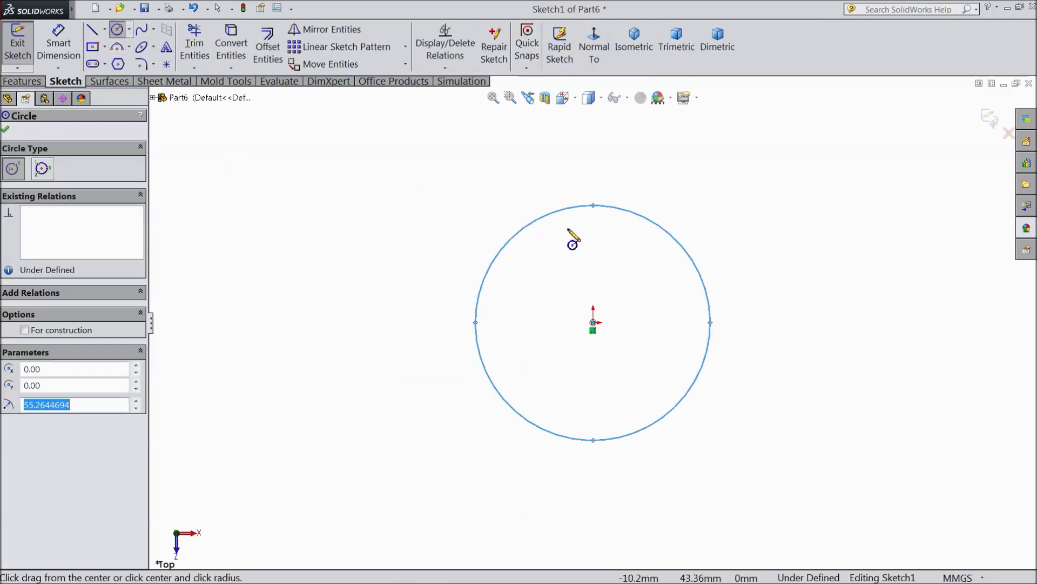
click(990, 118)
- Switch to isometric view with the Top Plane selected and the Features commands showing
click(624, 48)
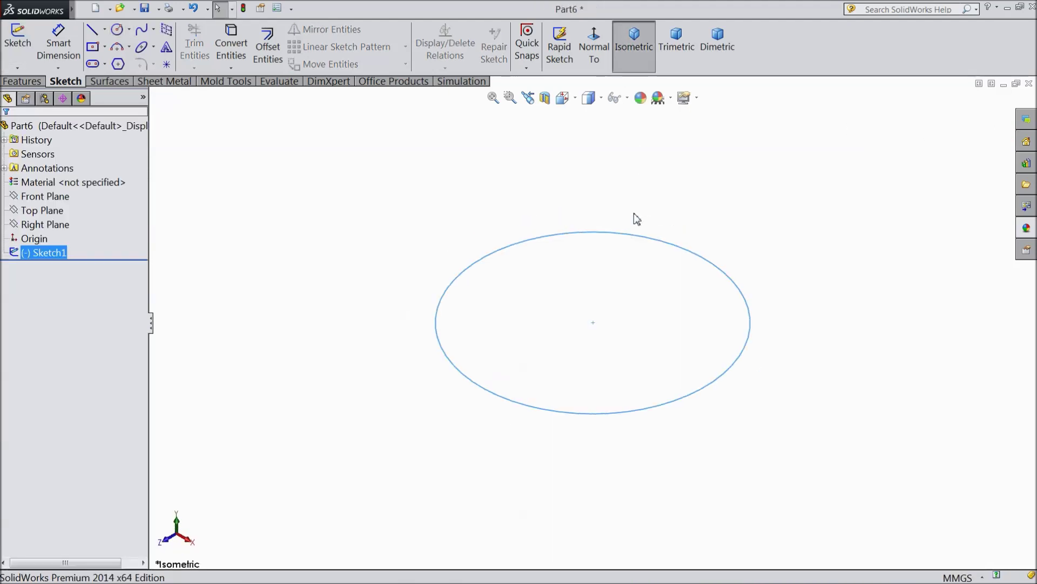
click(42, 210)
scroll(638, 298, down, 2)
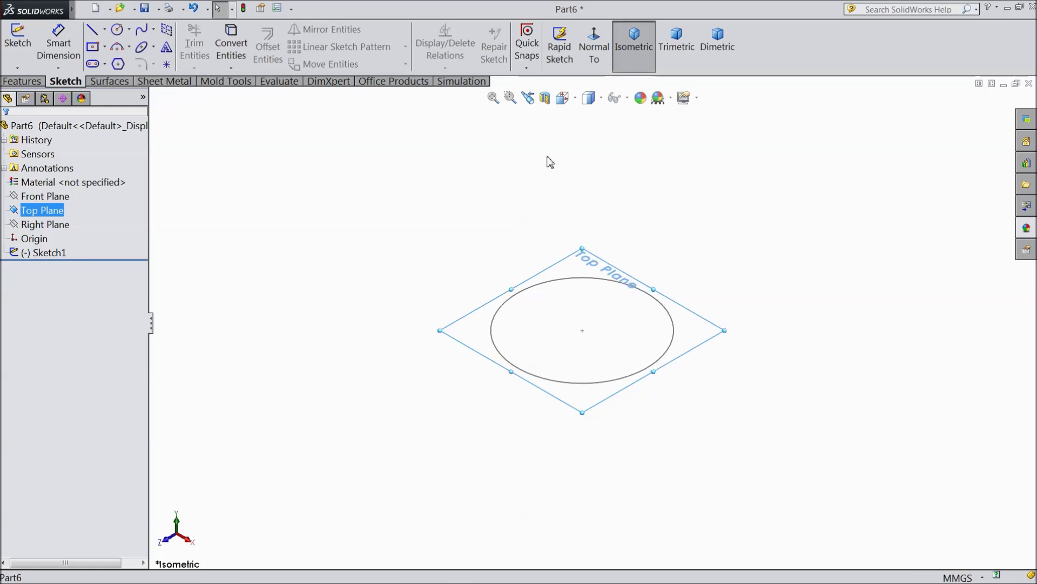
click(33, 85)
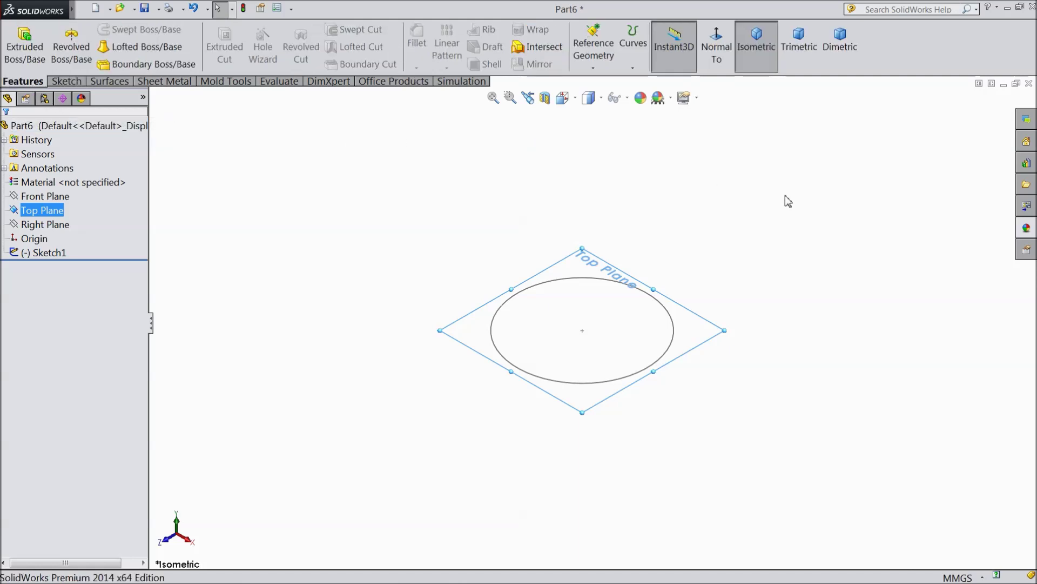
- Start a reference plane from the Top Plane, previewing it as Parallel and then Perpendicular
click(593, 69)
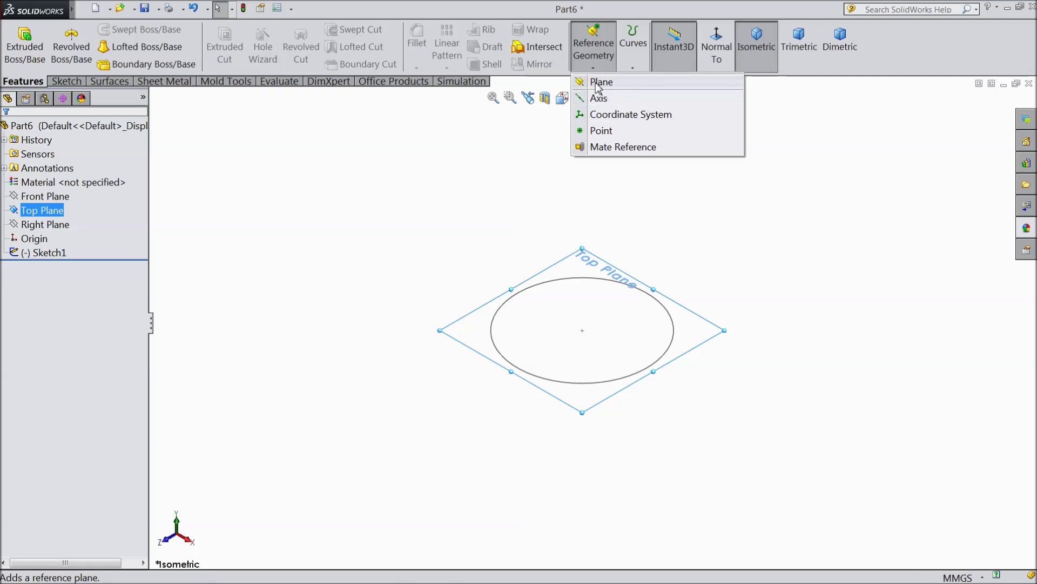
click(598, 83)
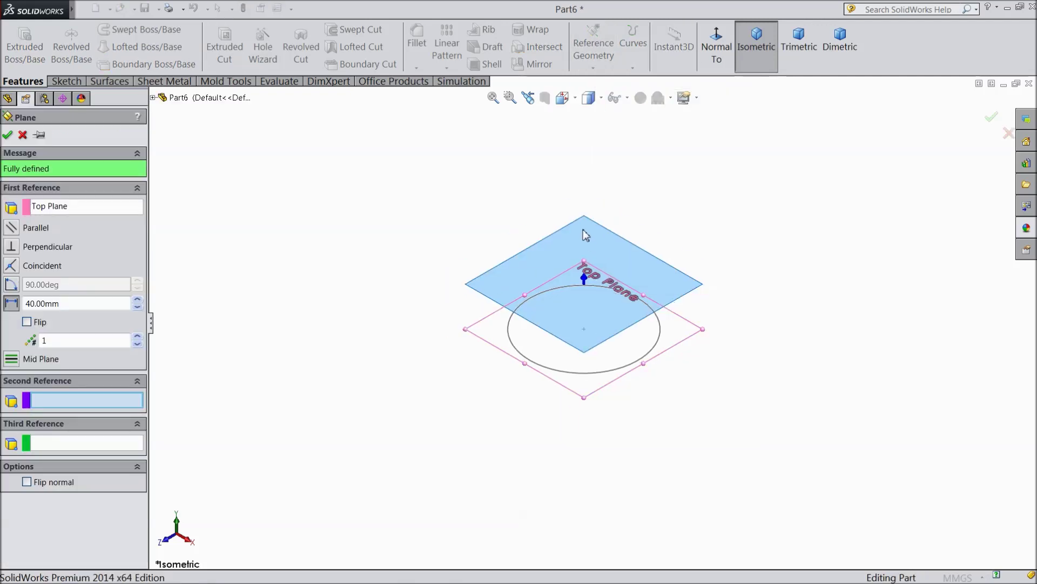
middle_drag(672, 210, 671, 141)
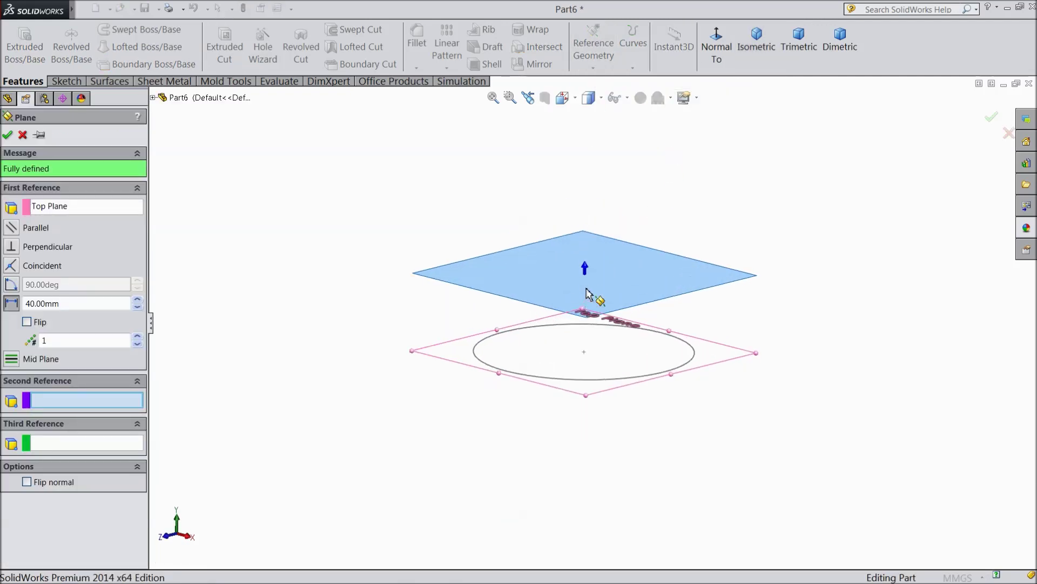
middle_drag(697, 184, 681, 222)
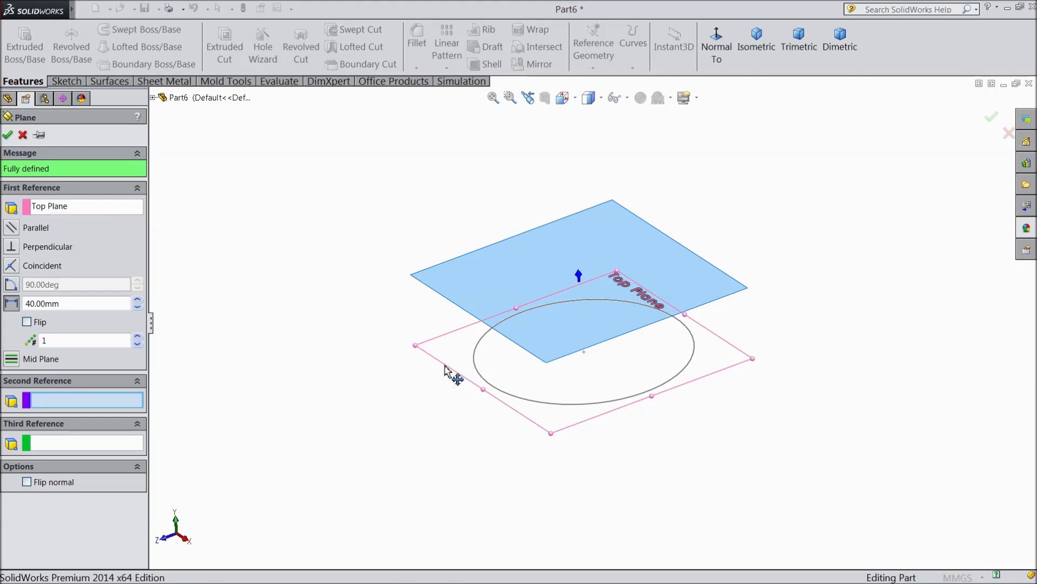
click(12, 229)
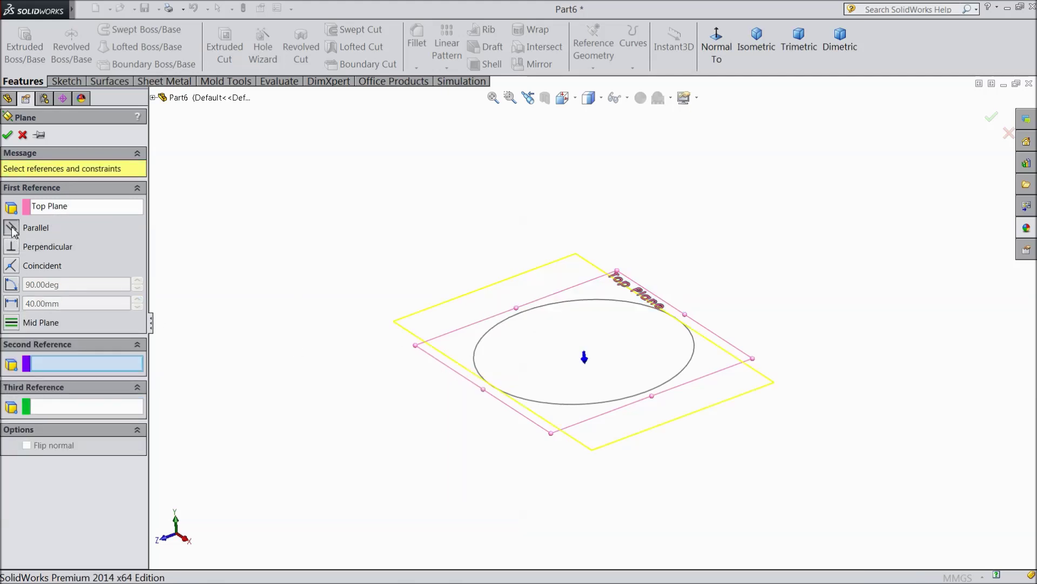
mouse_move(254, 354)
middle_down()
mouse_move(303, 220)
mouse_move(283, 382)
middle_up()
click(20, 250)
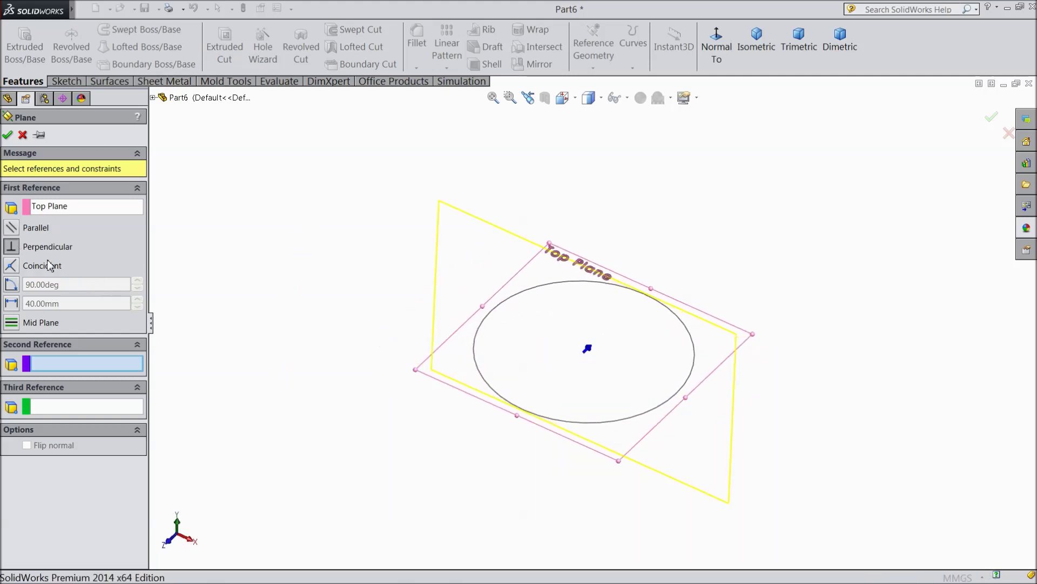
mouse_move(324, 331)
middle_down()
mouse_move(307, 245)
mouse_move(238, 245)
mouse_move(301, 255)
mouse_move(241, 266)
mouse_move(339, 255)
mouse_move(267, 277)
middle_up()
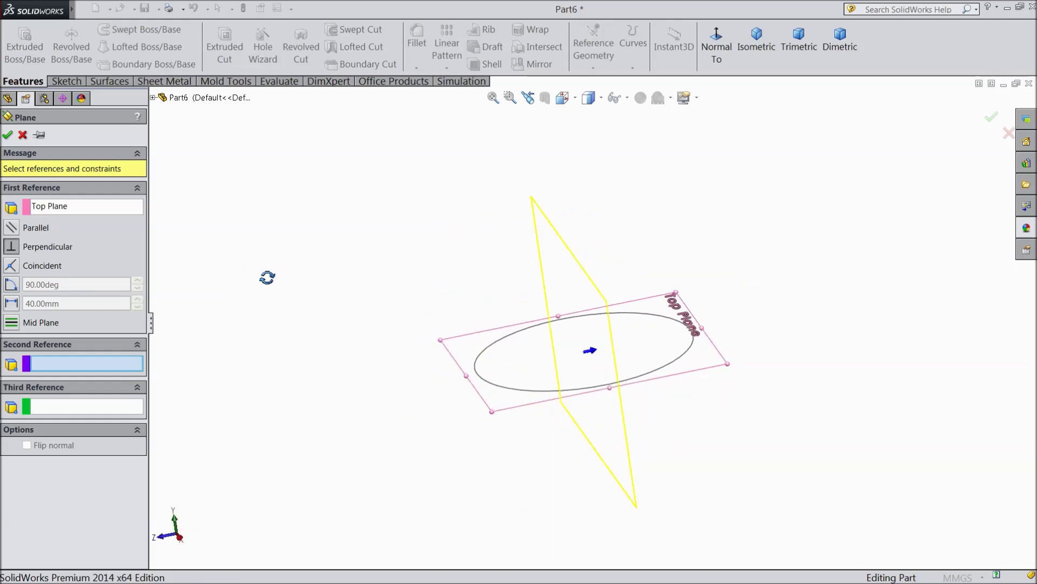
- Preview the plane as Coincident and at 45°, then settle on a 40 mm offset
click(12, 267)
mouse_move(301, 354)
middle_down()
mouse_move(320, 269)
mouse_move(300, 354)
middle_up()
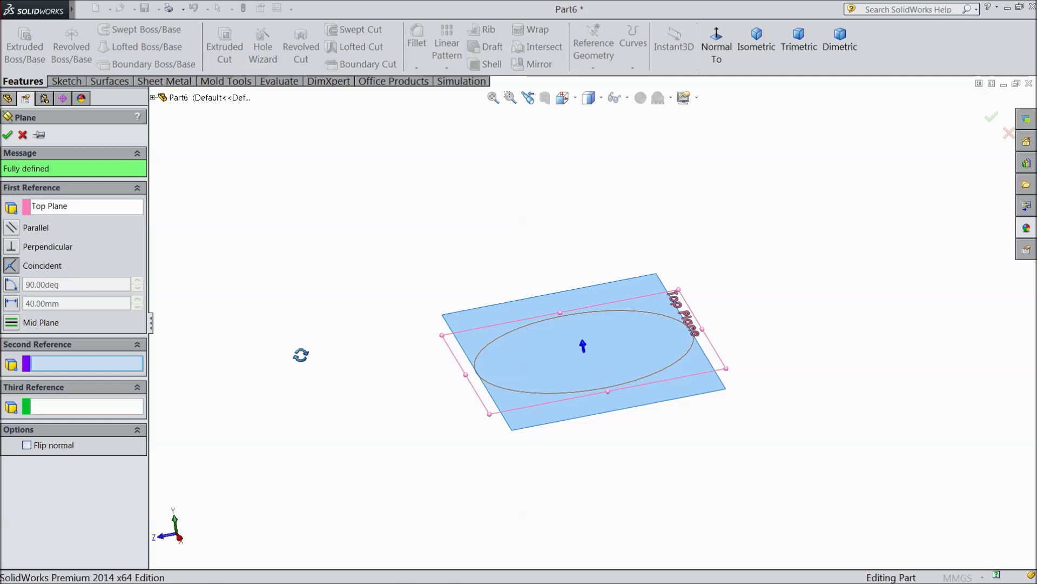
click(12, 285)
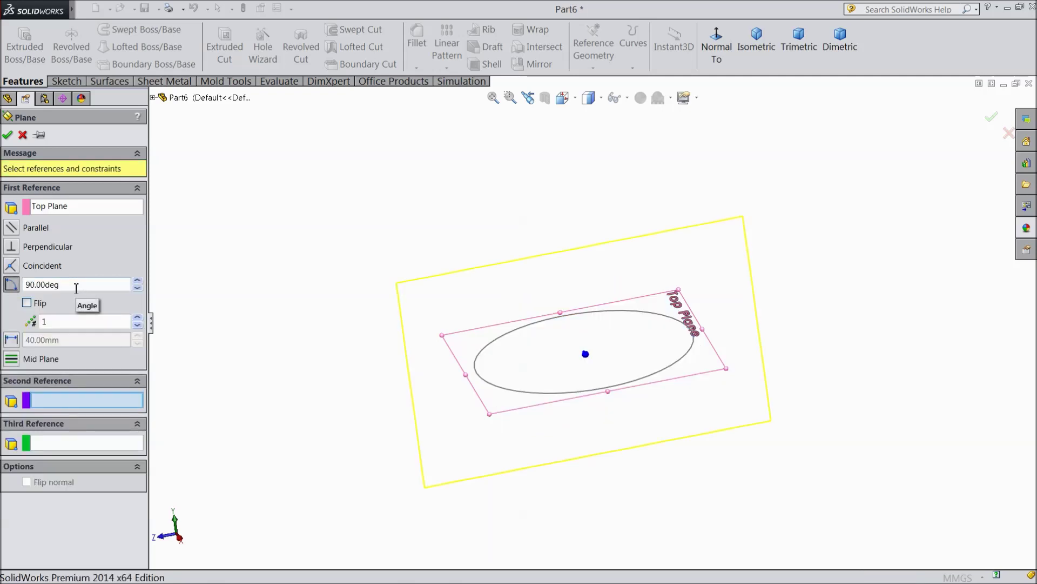
drag(77, 285, 27, 285)
text(45)
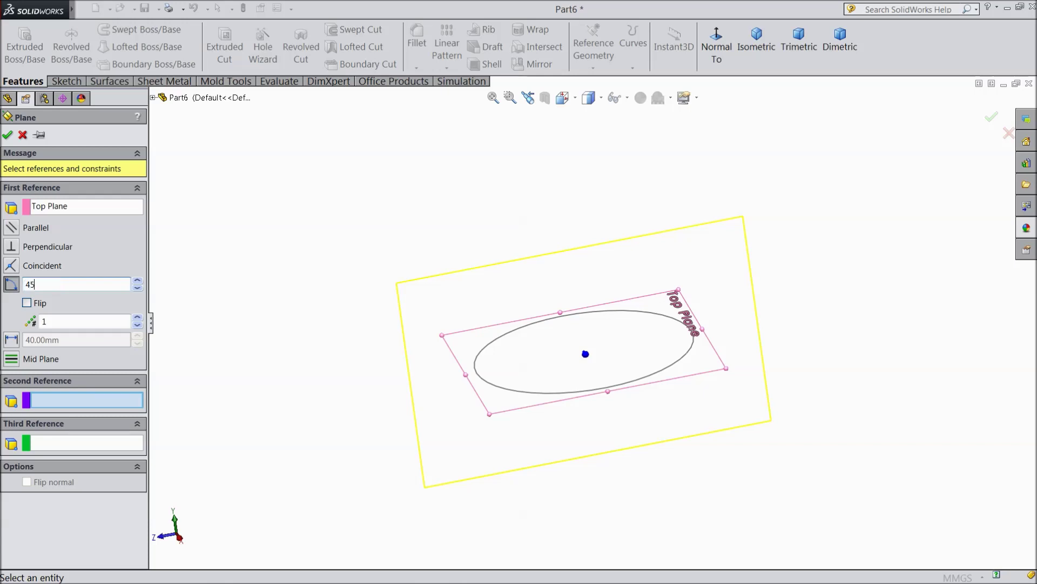
mouse_move(255, 294)
middle_down()
mouse_move(319, 245)
mouse_move(326, 255)
middle_up()
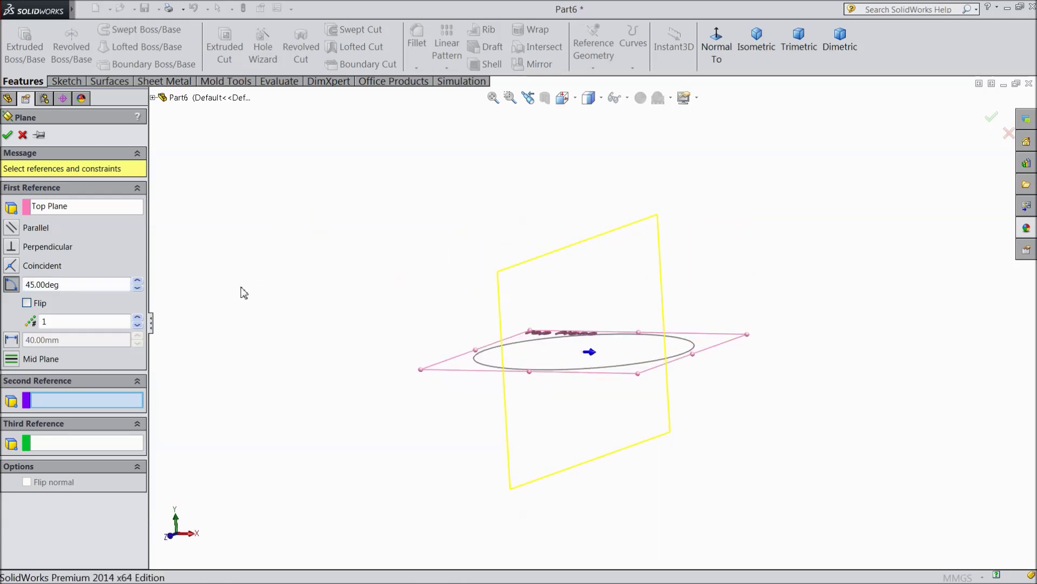
click(141, 286)
click(10, 340)
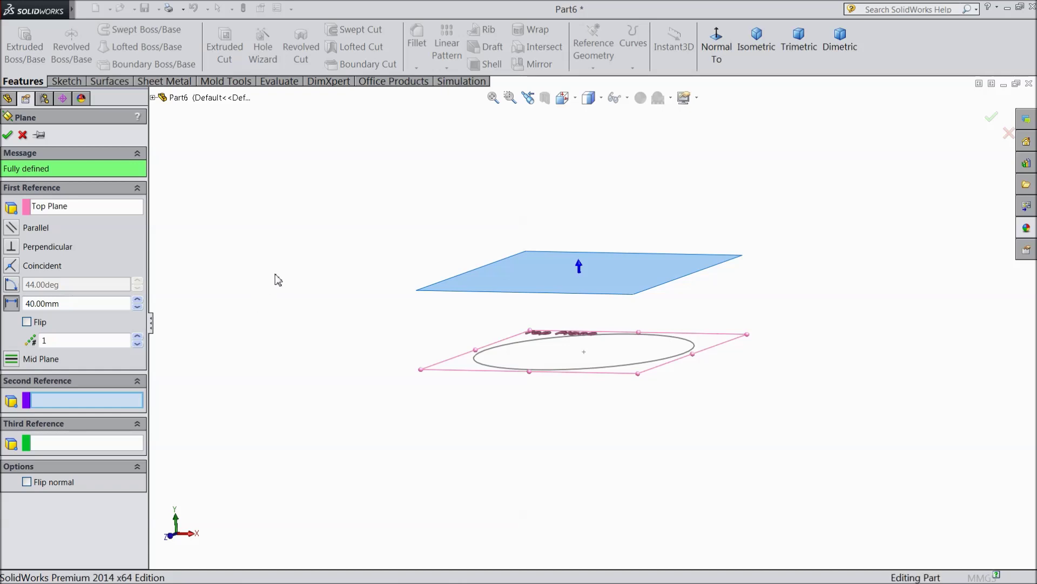
- Return to isometric and flip the offset plane below the Top Plane, then back above it
key(ctrl+7)
scroll(610, 316, down, 3)
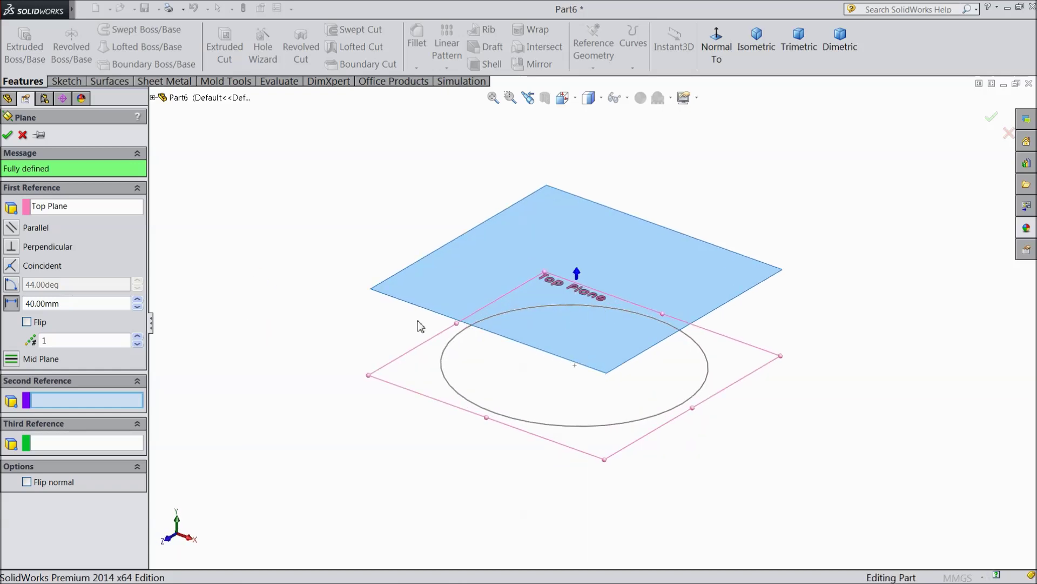
click(27, 322)
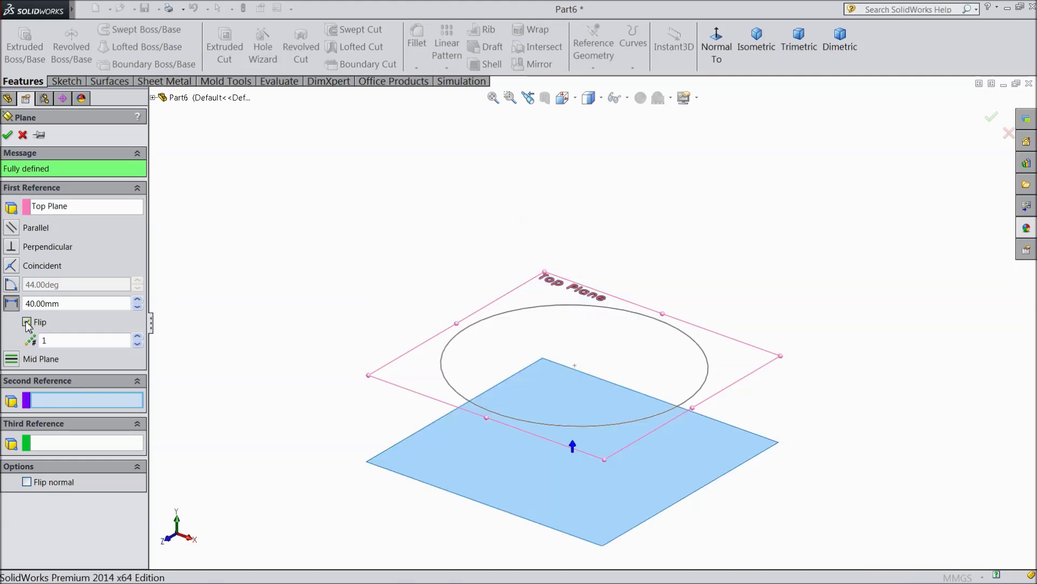
mouse_move(319, 334)
middle_down()
mouse_move(307, 321)
mouse_move(307, 331)
middle_up()
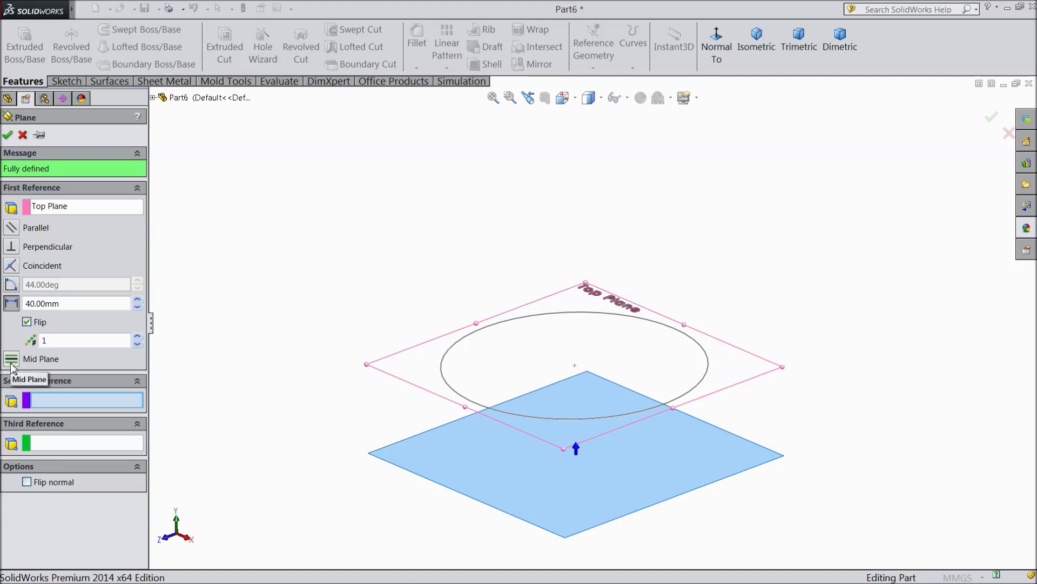
click(27, 322)
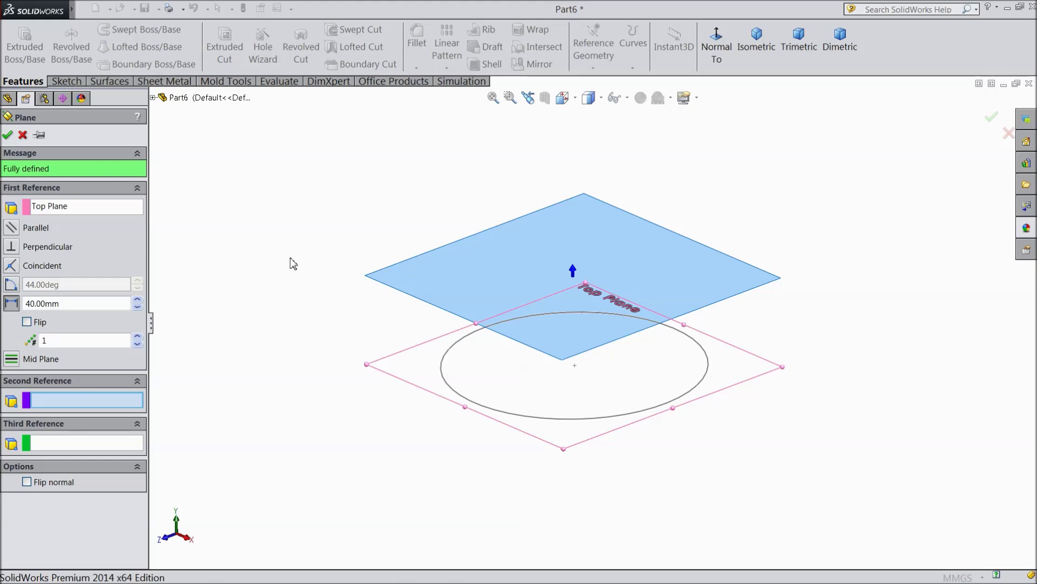
- Adjust the plane offset distance to 30 mm
click(138, 300)
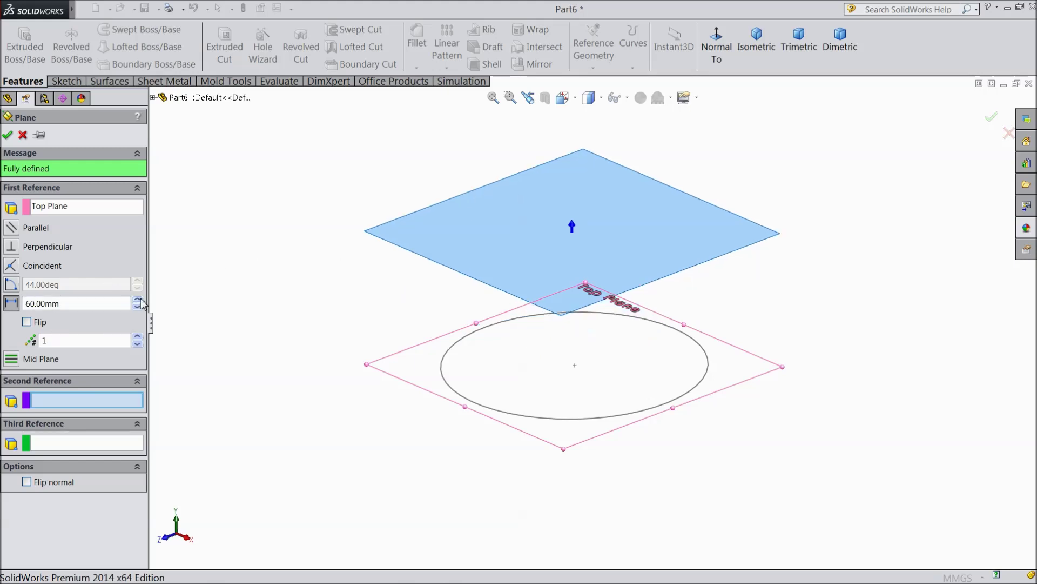
click(138, 300)
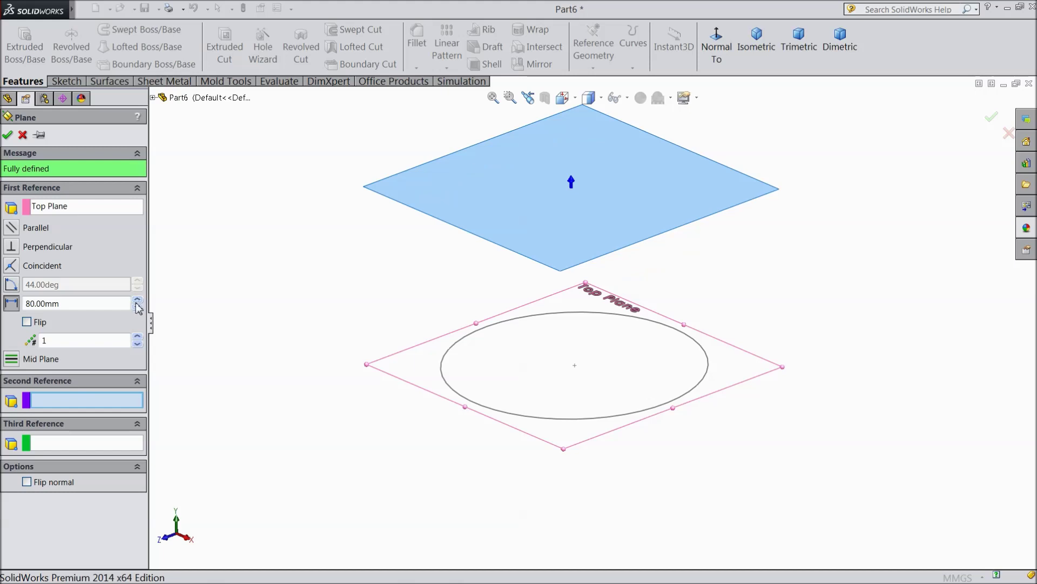
click(138, 307)
click(139, 307)
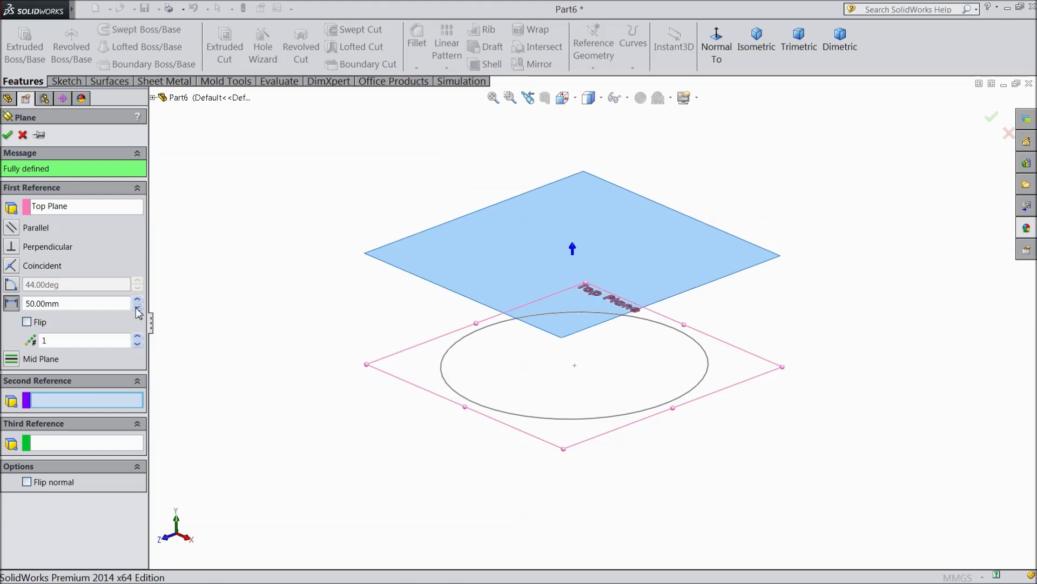
click(139, 307)
mouse_move(281, 281)
middle_down()
mouse_move(308, 188)
mouse_move(270, 289)
middle_up()
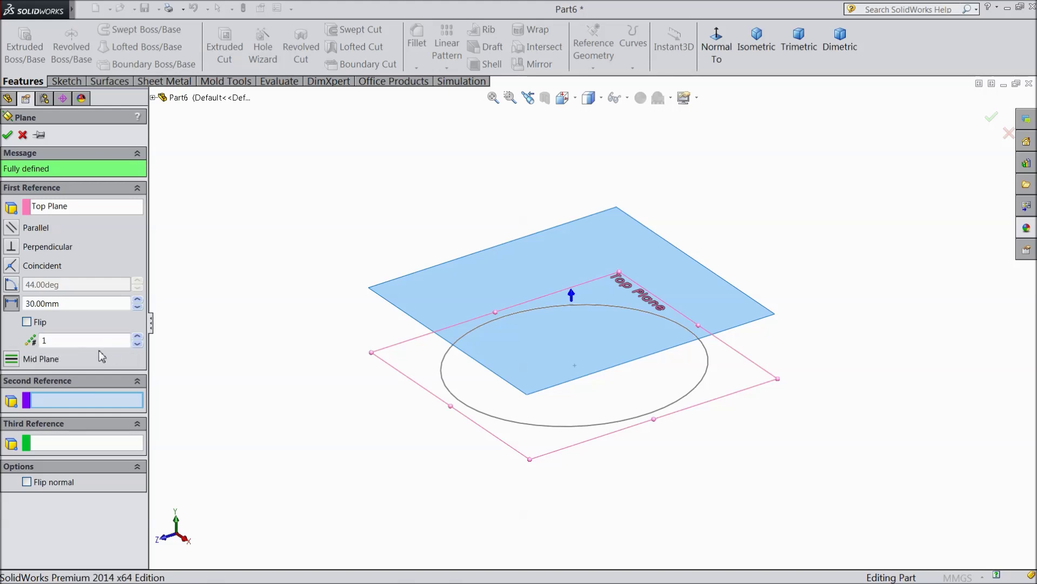
- Set the number of planes to 4 and confirm the four offset planes
scroll(740, 270, up, 1)
scroll(636, 200, up, 1)
scroll(618, 221, down, 1)
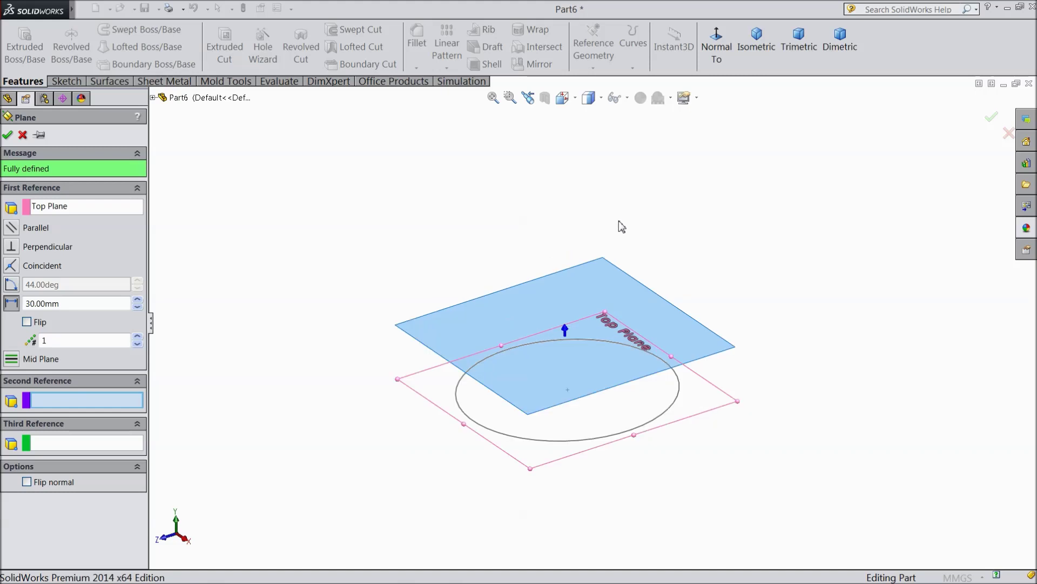
click(137, 336)
double_click(137, 336)
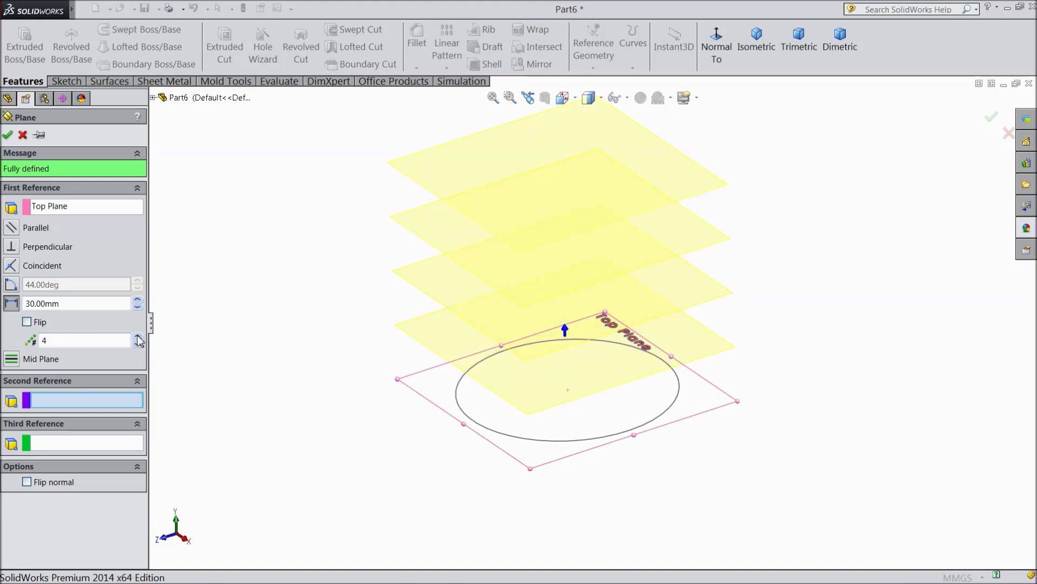
click(7, 135)
- On Plane4, viewed normal, sketch an origin-centred circle of about 41.2 mm radius and exit
mouse_move(398, 352)
middle_down()
mouse_move(292, 308)
mouse_move(339, 355)
mouse_move(310, 335)
mouse_move(313, 283)
mouse_move(324, 370)
middle_up()
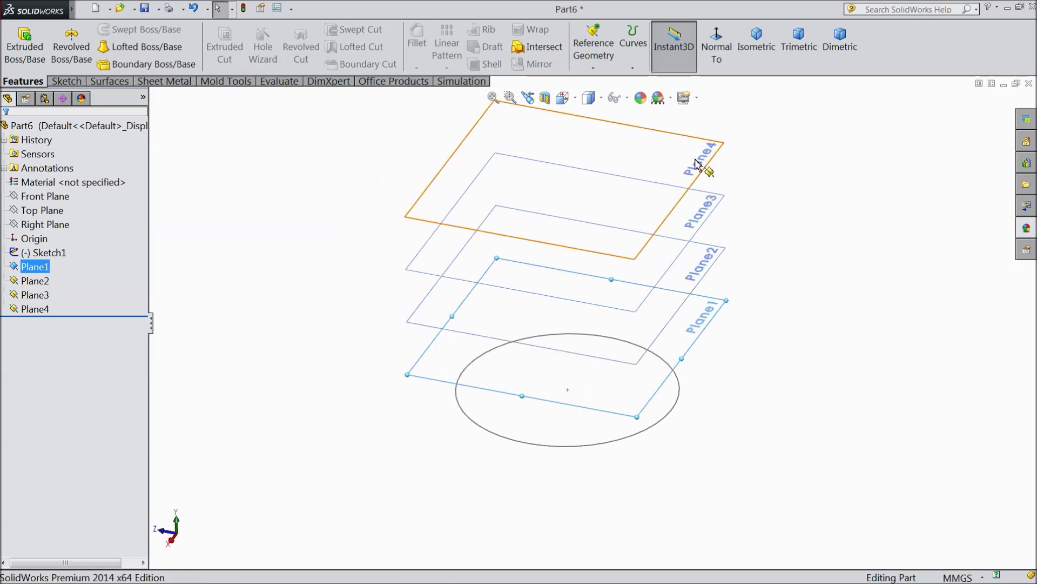
click(701, 162)
click(742, 124)
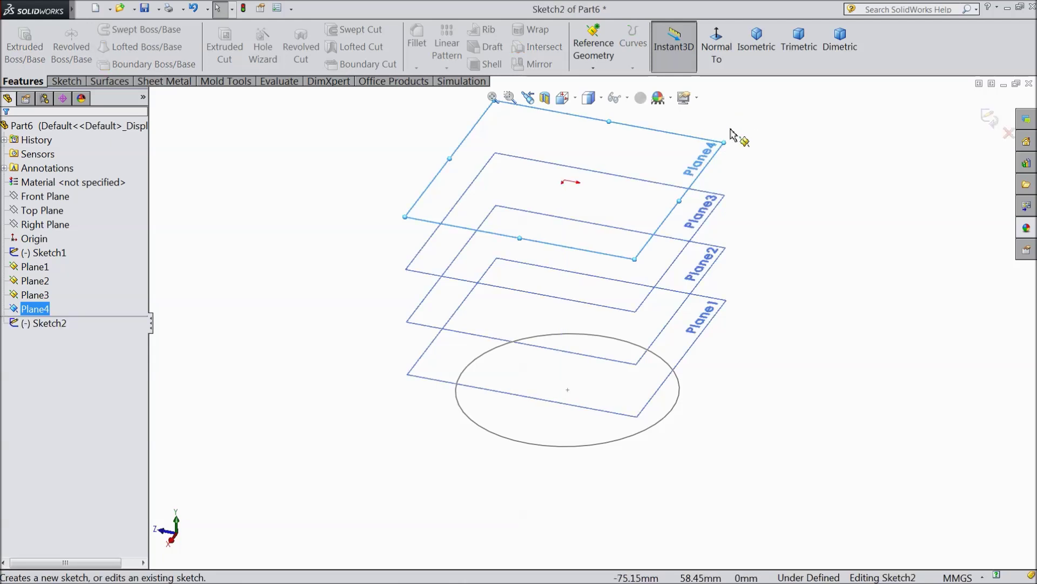
click(717, 54)
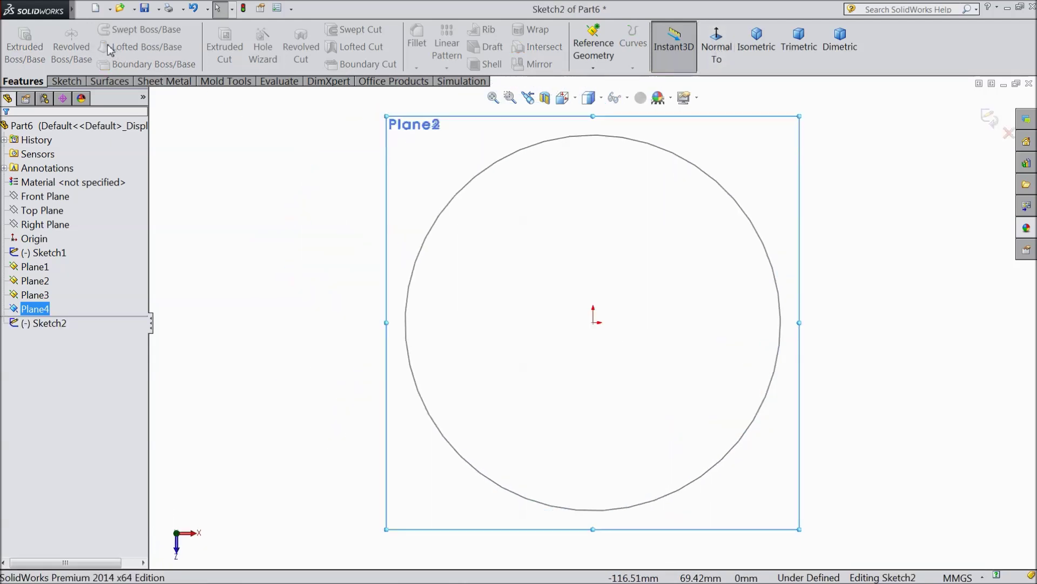
click(65, 82)
click(116, 29)
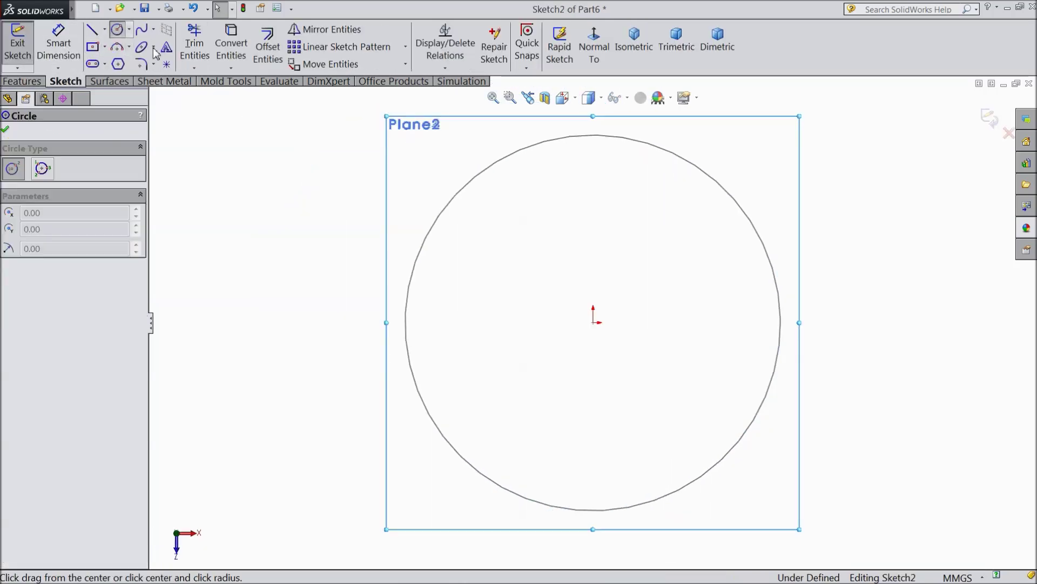
click(593, 322)
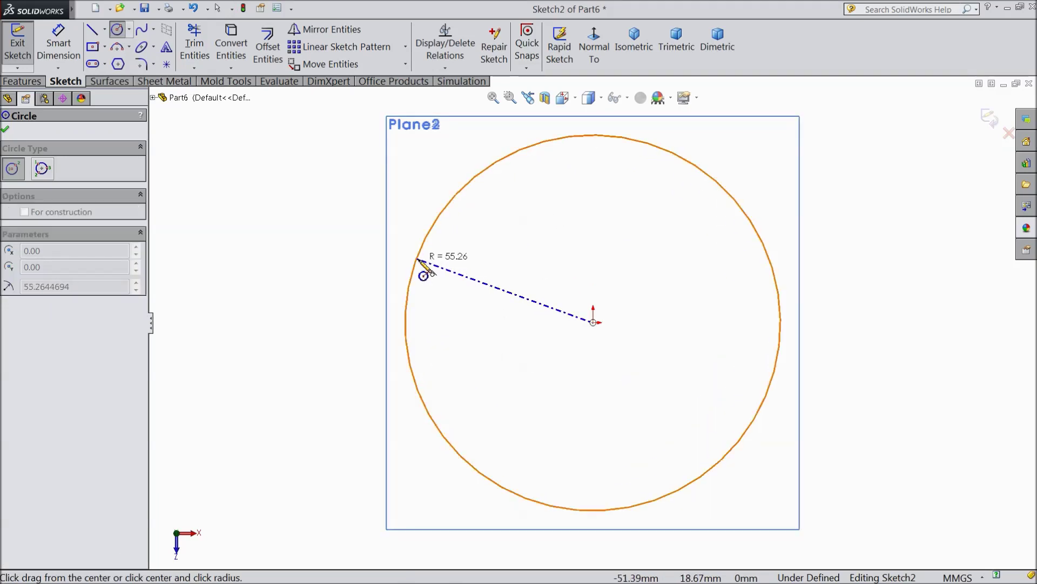
click(458, 286)
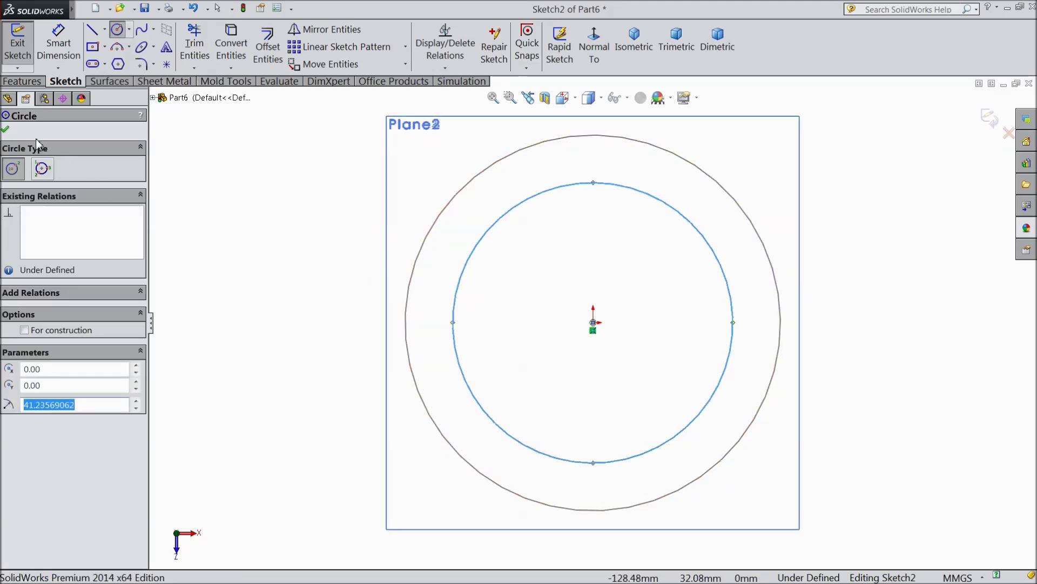
click(7, 131)
click(990, 119)
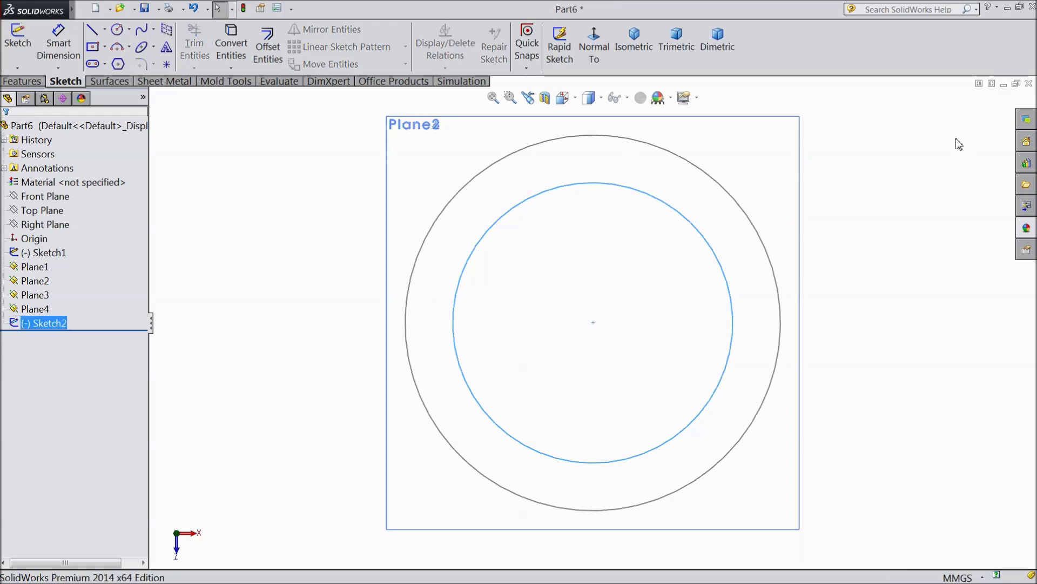
mouse_move(832, 290)
middle_down()
mouse_move(797, 332)
mouse_move(736, 155)
mouse_move(761, 104)
mouse_move(754, 192)
mouse_move(737, 245)
mouse_move(654, 343)
middle_up()
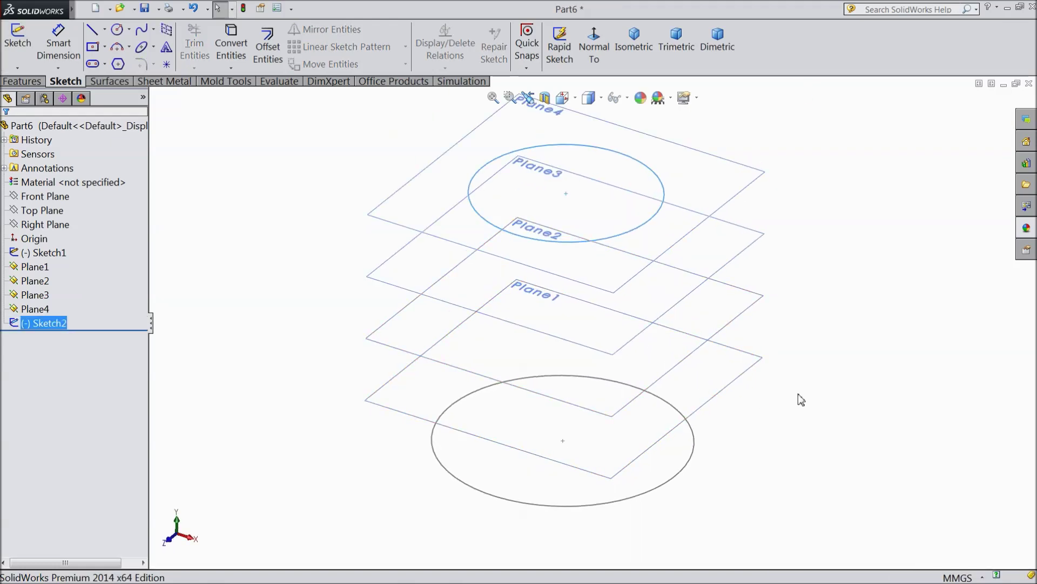
middle_drag(799, 398, 793, 337)
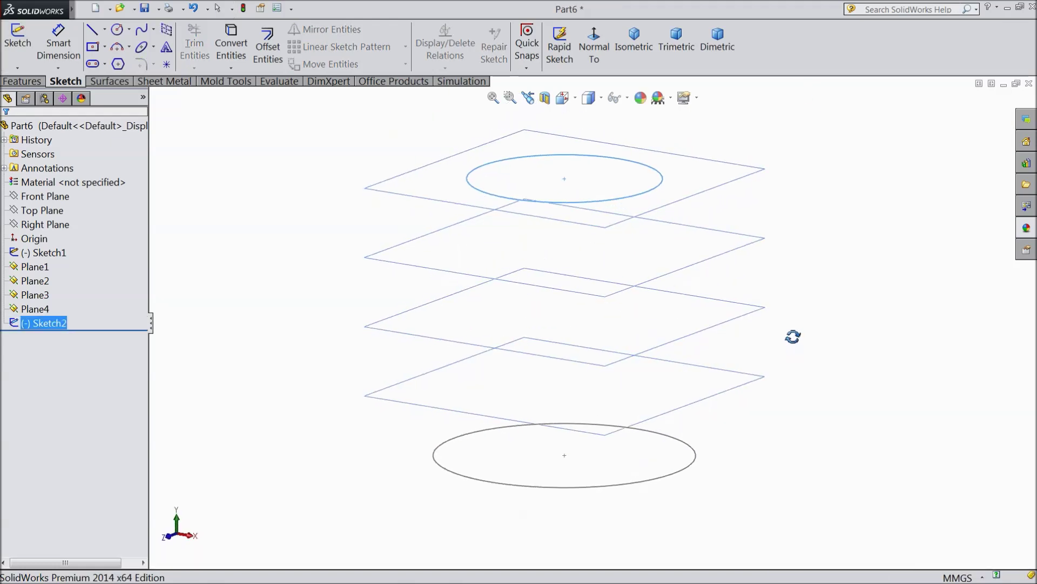
click(676, 477)
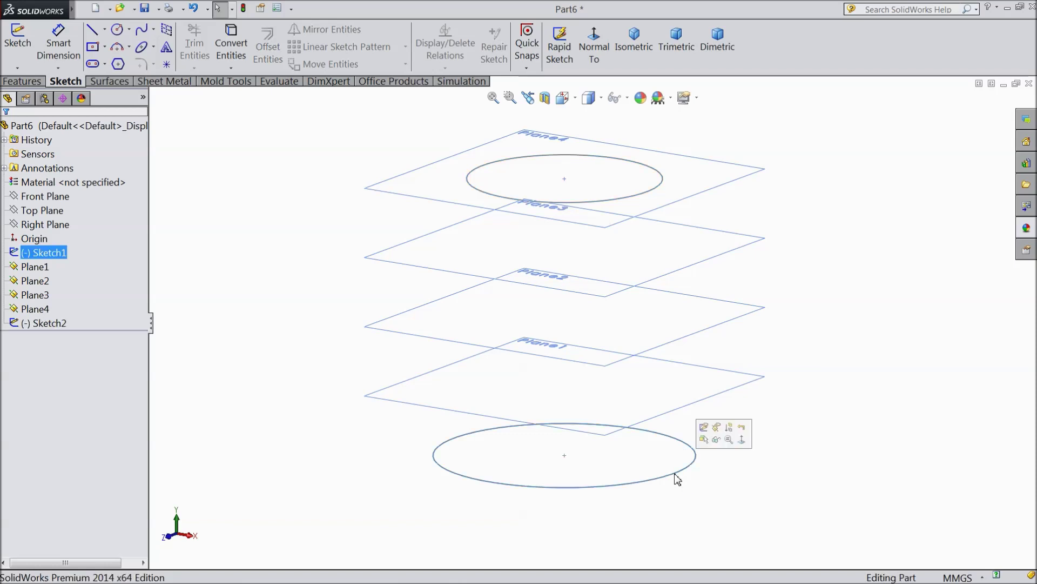
click(619, 206)
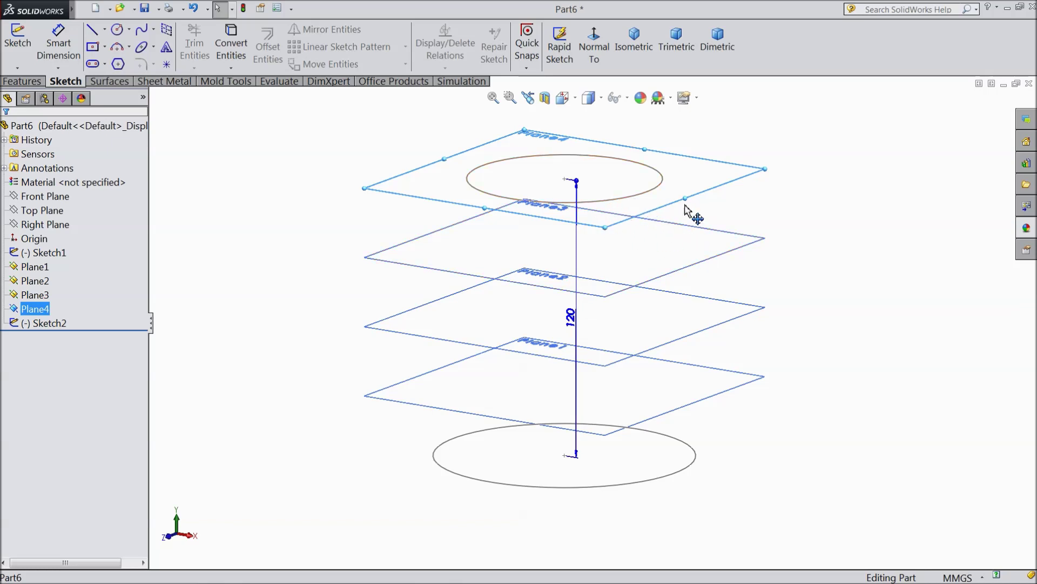
mouse_move(803, 255)
middle_down()
mouse_move(881, 243)
mouse_move(822, 273)
mouse_move(820, 232)
mouse_move(799, 258)
mouse_move(814, 297)
middle_up()
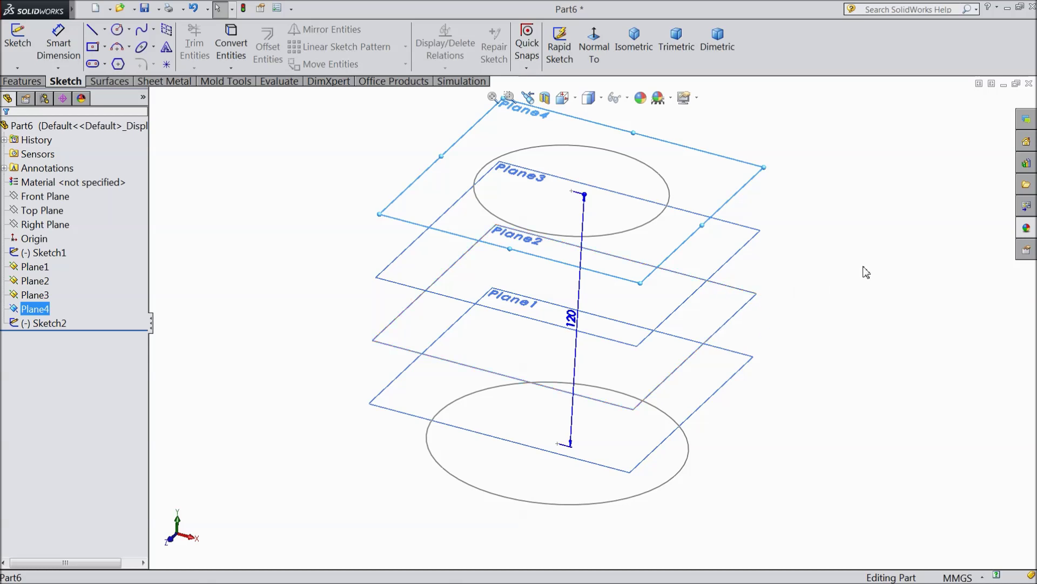
mouse_move(866, 267)
middle_down()
mouse_move(857, 257)
mouse_move(865, 239)
middle_up()
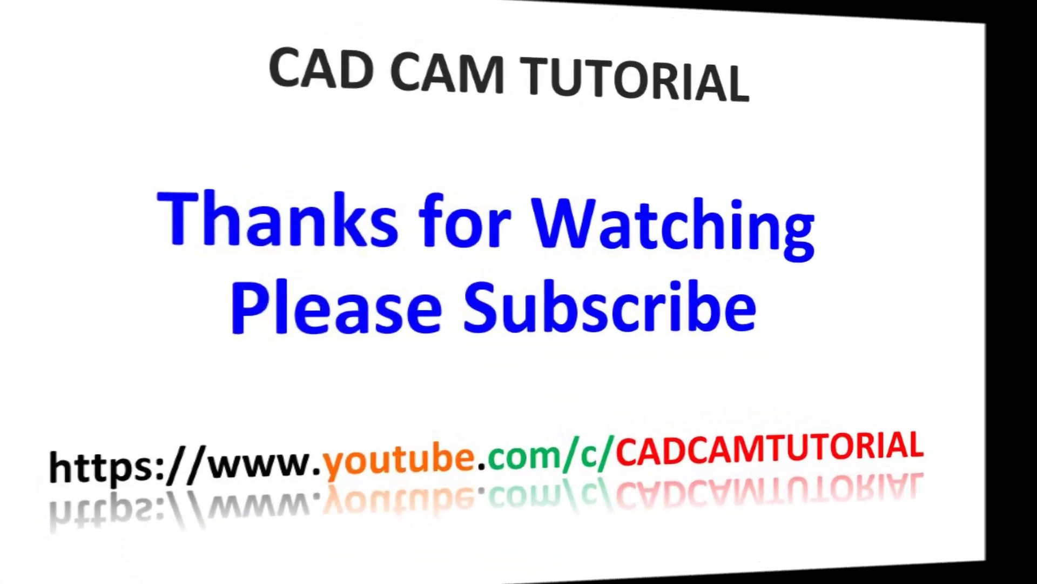